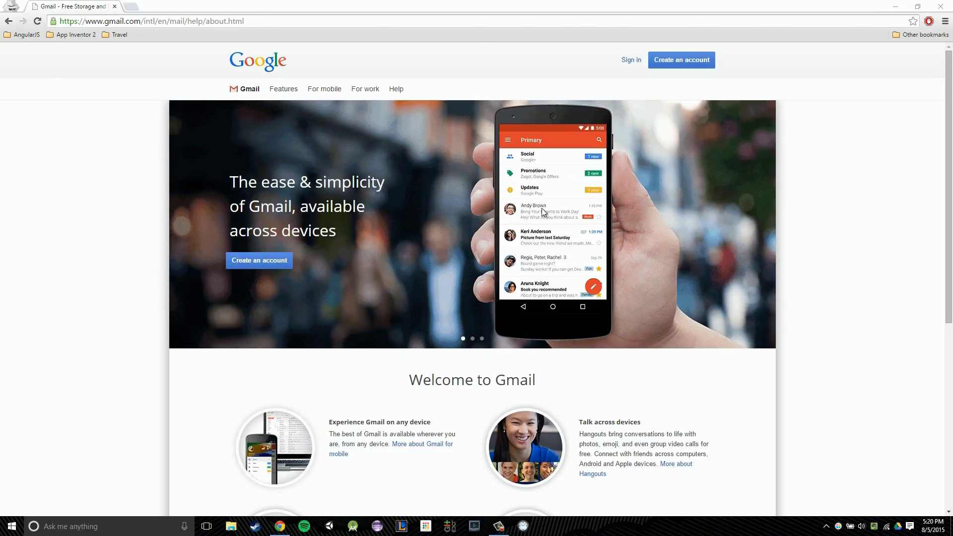
# Step: Go to mail.google.com in the address bar
pyautogui.click(298, 23)
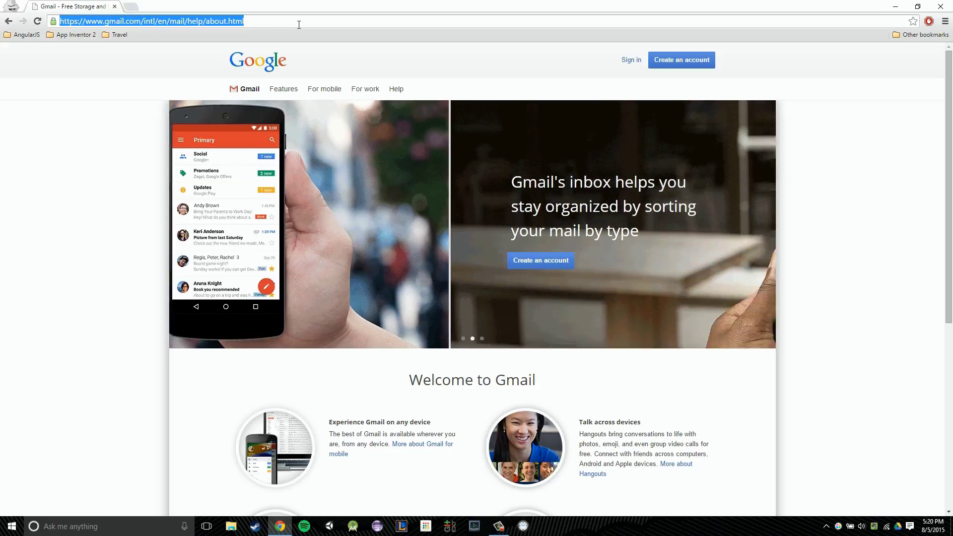
pyautogui.write('mail.g')
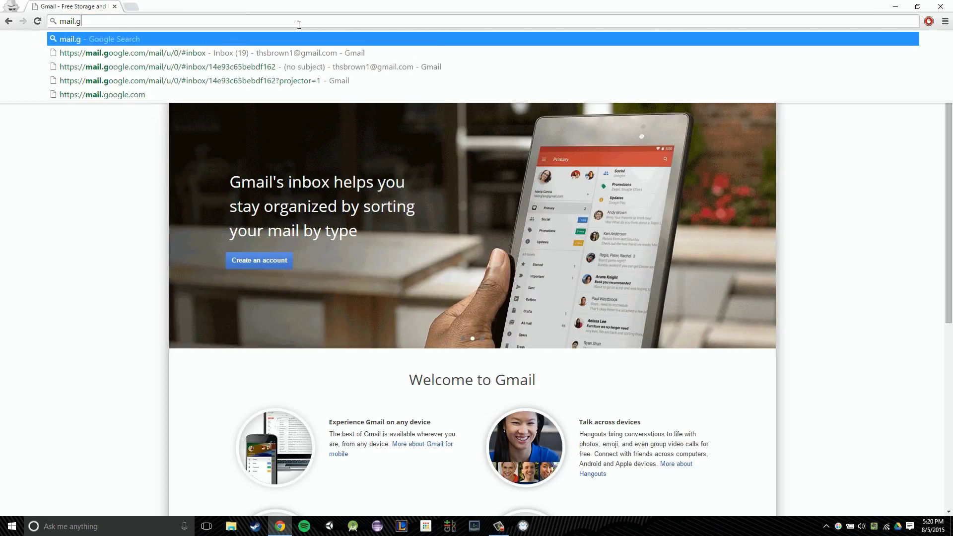
pyautogui.write('oogle.com')
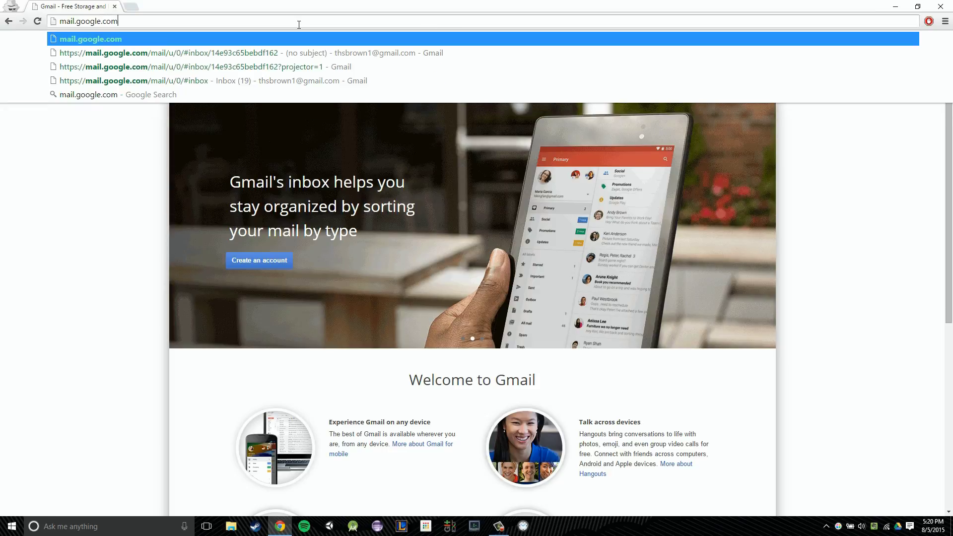
pyautogui.press('Return')
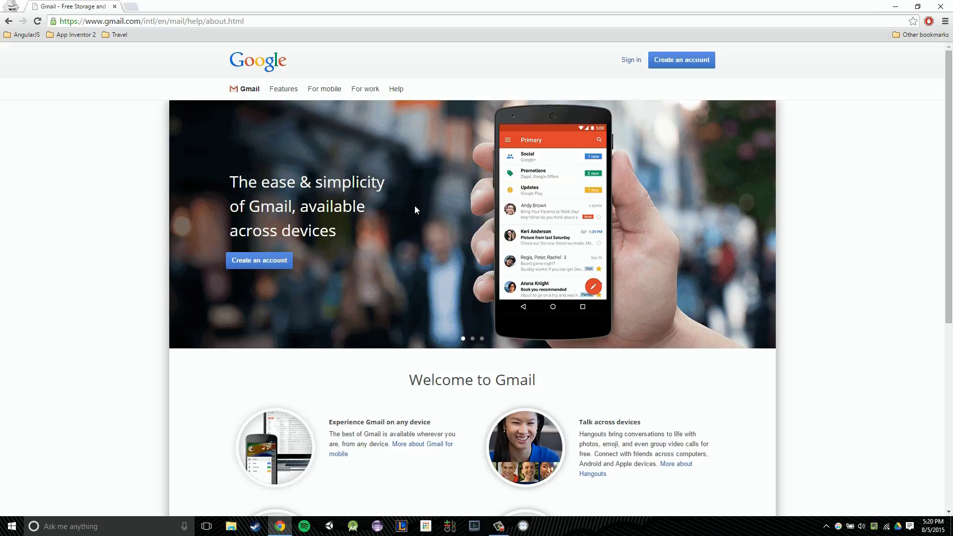
# Step: Start a new Google account and enter the first name, last name and a desired username
pyautogui.click(678, 58)
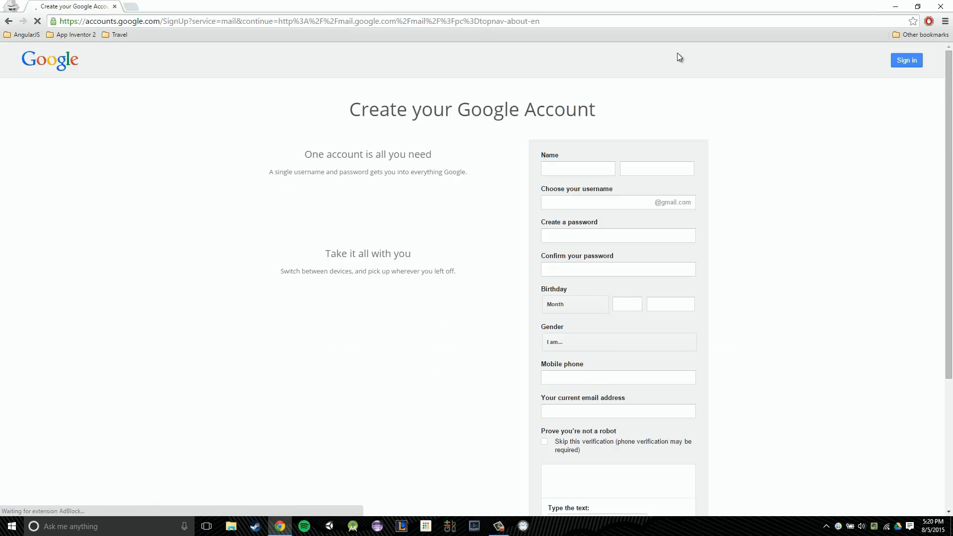
pyautogui.click(583, 167)
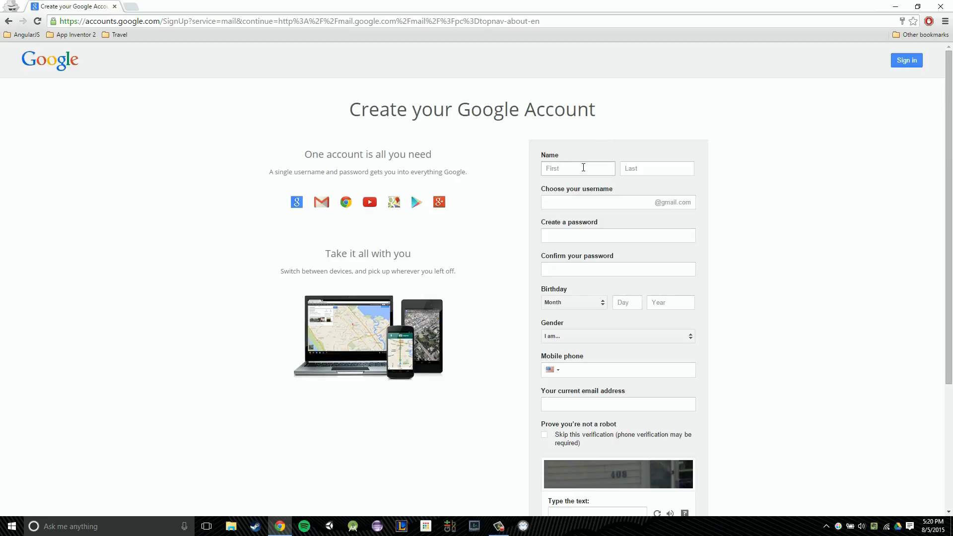
pyautogui.click(583, 167)
pyautogui.write('John')
pyautogui.press('Tab')
pyautogui.write('Doe')
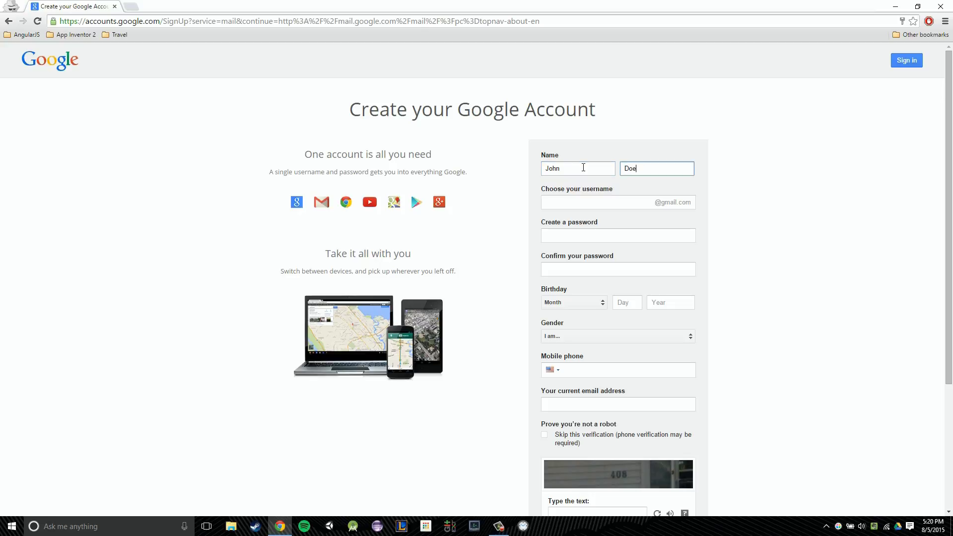
pyautogui.press('Tab')
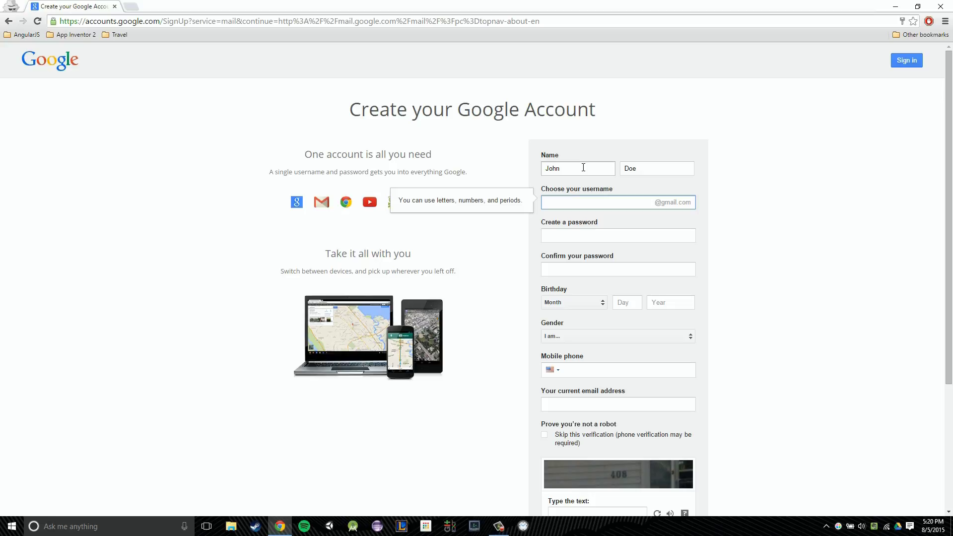
pyautogui.press('Tab')
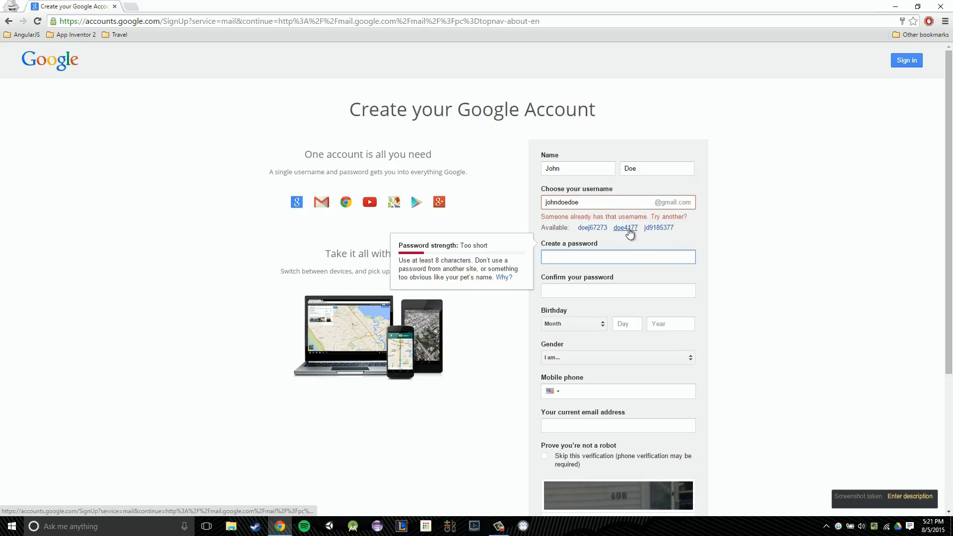
# Step: Take a suggested available username, then enter and confirm the account password
pyautogui.click(629, 233)
pyautogui.click(629, 237)
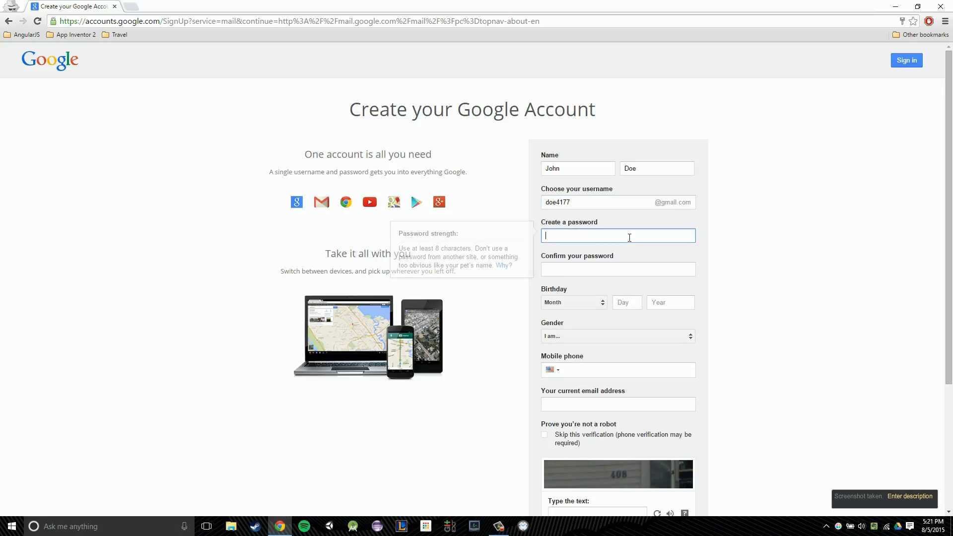
pyautogui.write('***')
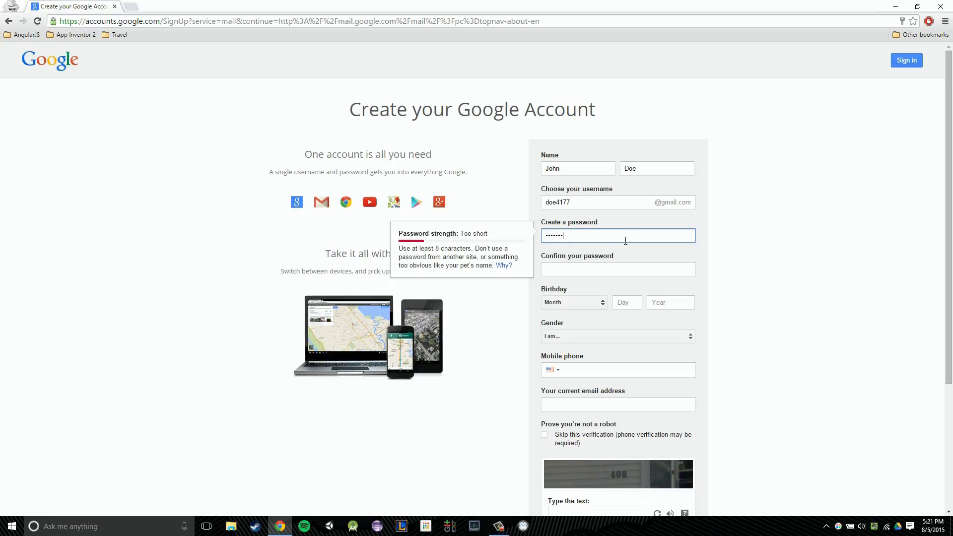
pyautogui.write('********')
pyautogui.press('Tab')
pyautogui.write('**')
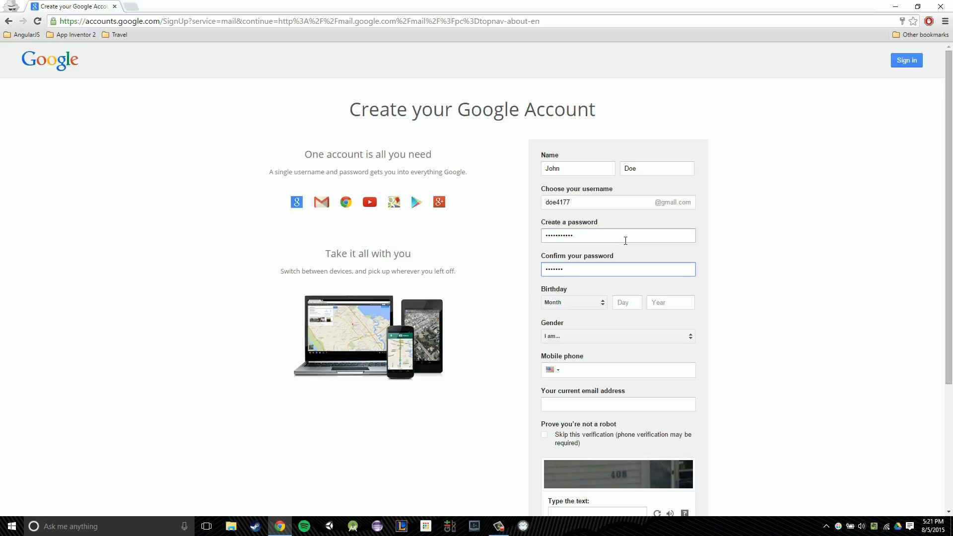
pyautogui.press('Tab')
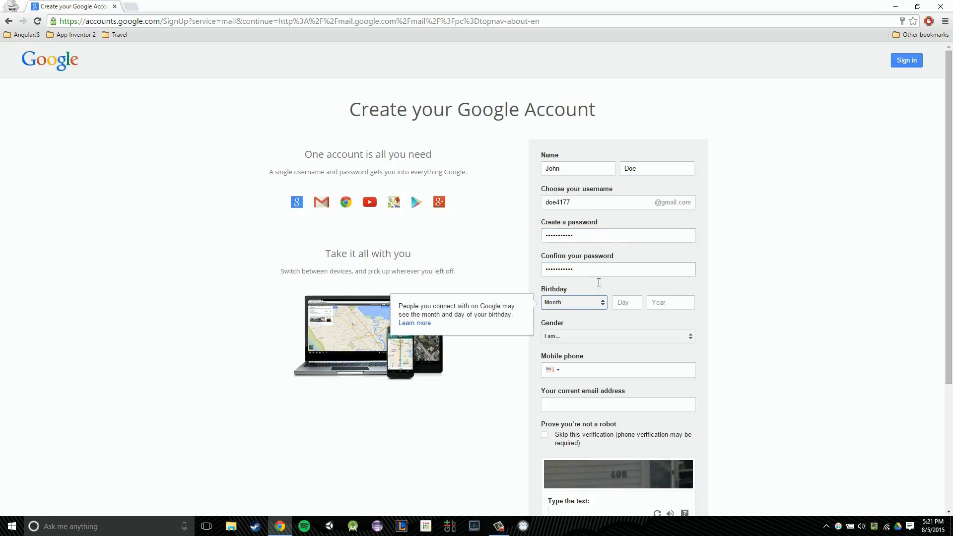
# Step: Set the birthday to May 03, 1959 and the gender to Male
pyautogui.click(591, 303)
pyautogui.click(580, 362)
pyautogui.click(633, 300)
pyautogui.write('03')
pyautogui.press('Tab')
pyautogui.write('1652')
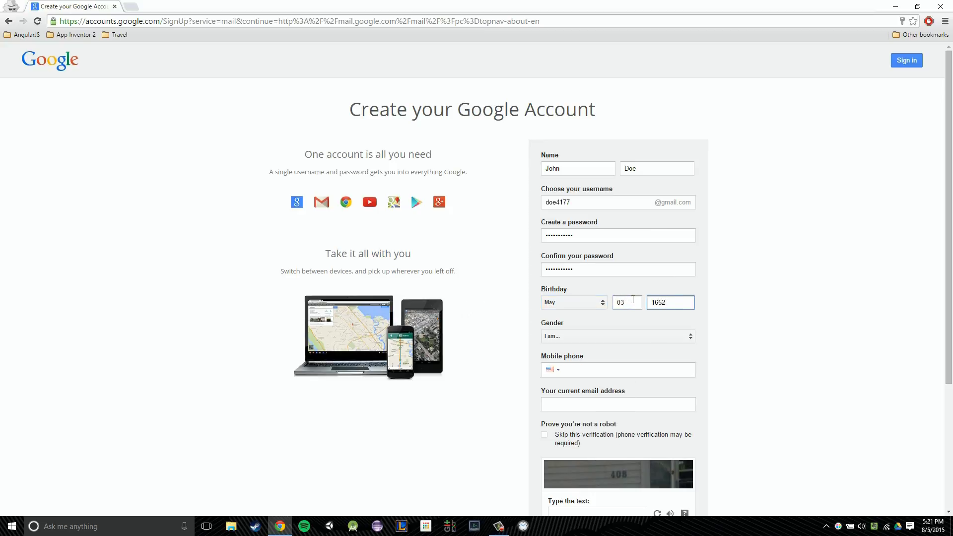
pyautogui.press('BackSpace')
pyautogui.press('BackSpace')
pyautogui.press('BackSpace')
pyautogui.press('BackSpace')
pyautogui.write('1959')
pyautogui.click(673, 335)
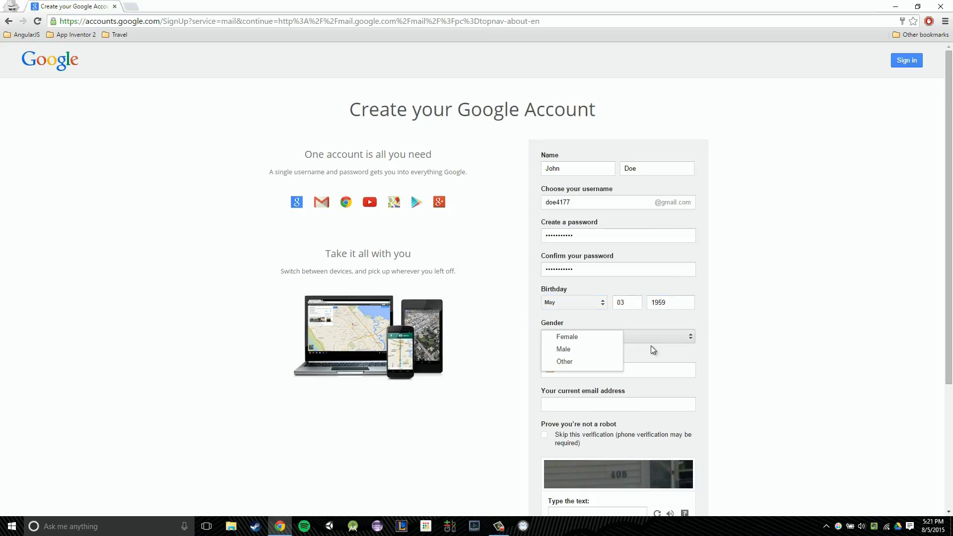
pyautogui.click(586, 353)
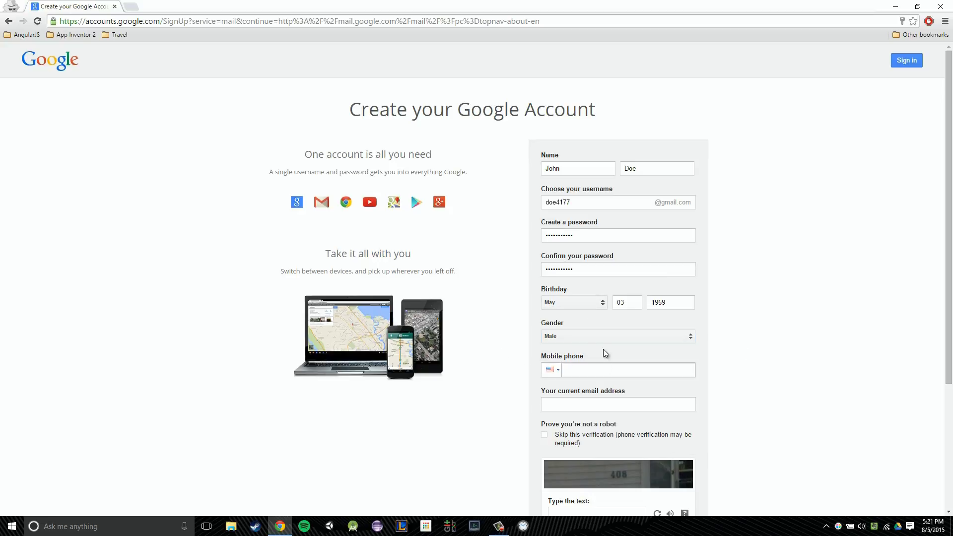
# Step: Leave the current email address and mobile phone fields blank
pyautogui.scroll(-1, 624, 333)
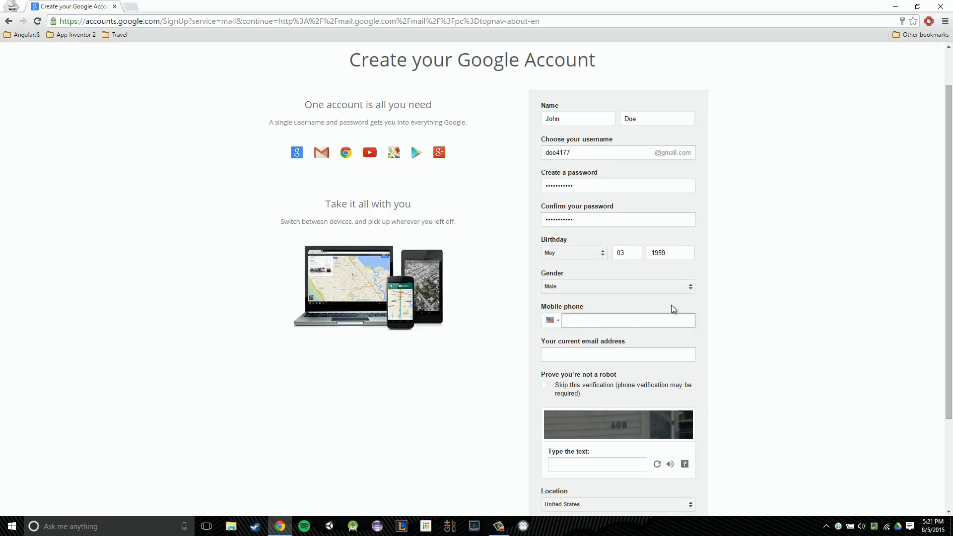
pyautogui.click(683, 354)
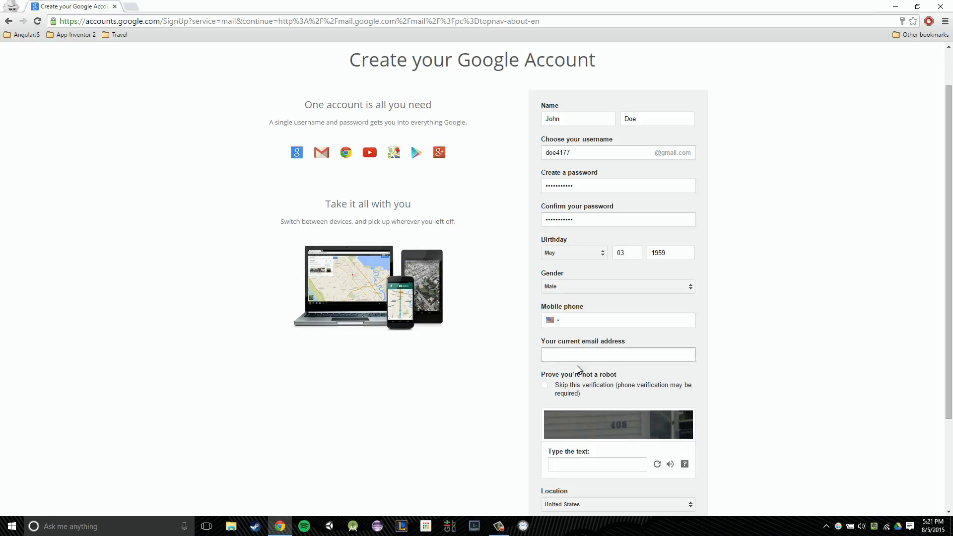
pyautogui.click(669, 336)
pyautogui.click(586, 355)
pyautogui.click(617, 320)
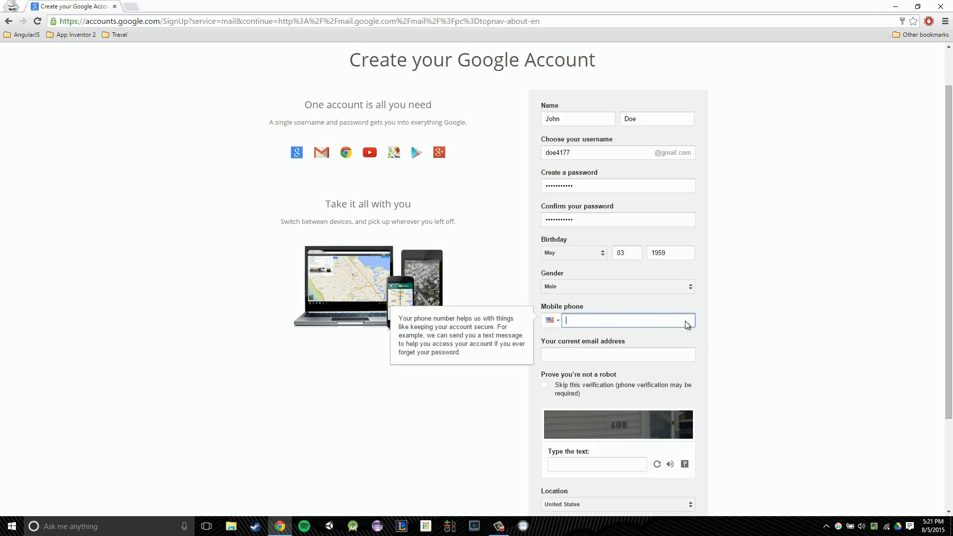
pyautogui.click(791, 344)
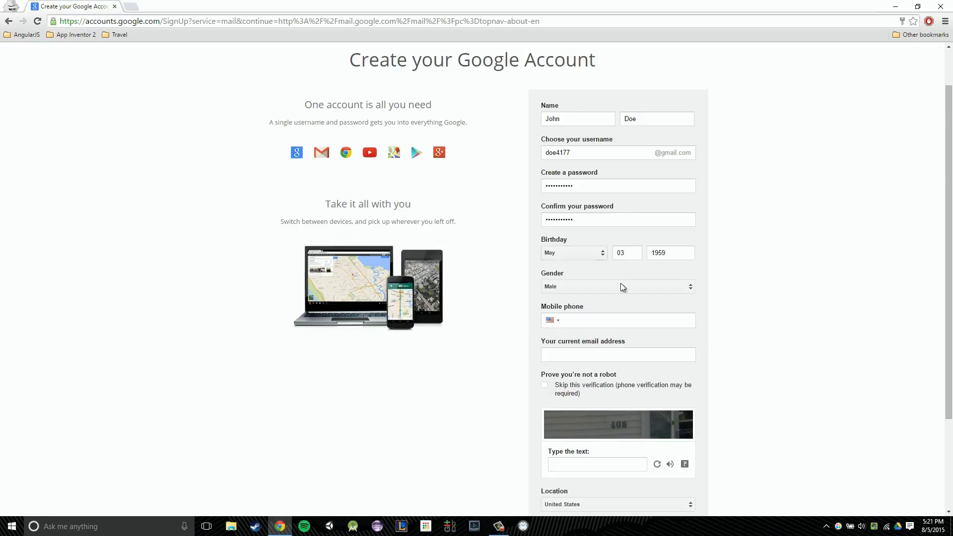
pyautogui.scroll(-3, 621, 281)
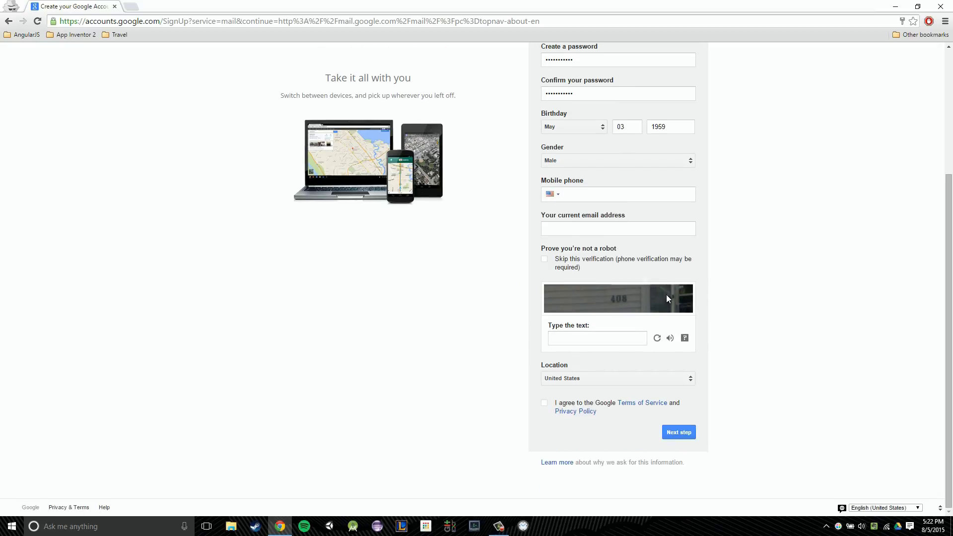
# Step: Answer the captcha, agree to the Google Terms of Service, and submit the sign-up form
pyautogui.click(611, 340)
pyautogui.write('408')
pyautogui.click(757, 297)
pyautogui.click(548, 405)
pyautogui.click(690, 432)
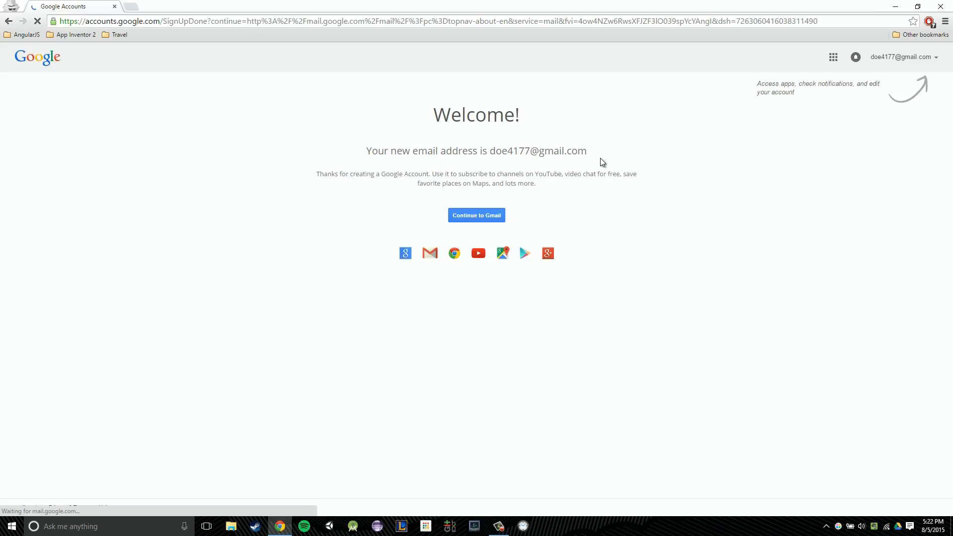
# Step: Continue from the Welcome page into Gmail and close the Welcome to Gmail dialog
pyautogui.click(492, 217)
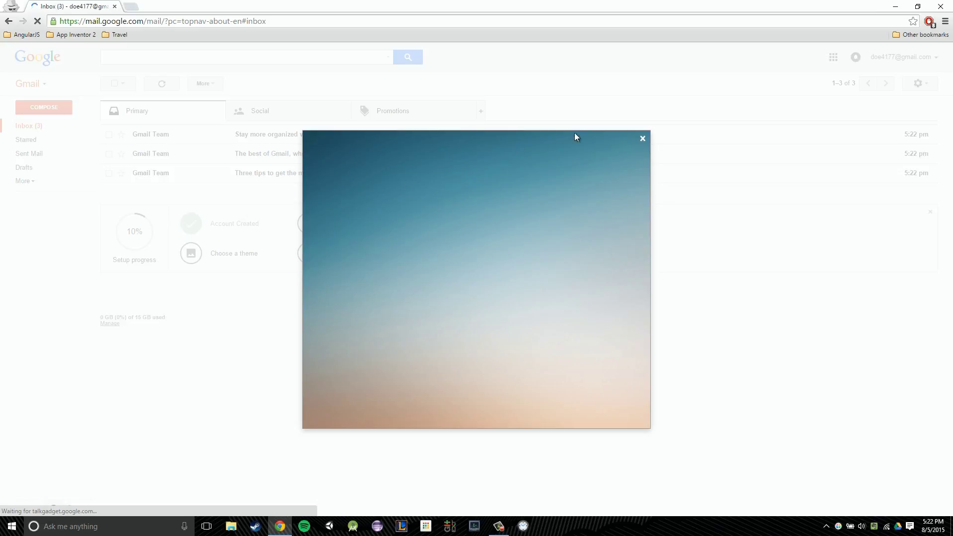
pyautogui.click(642, 138)
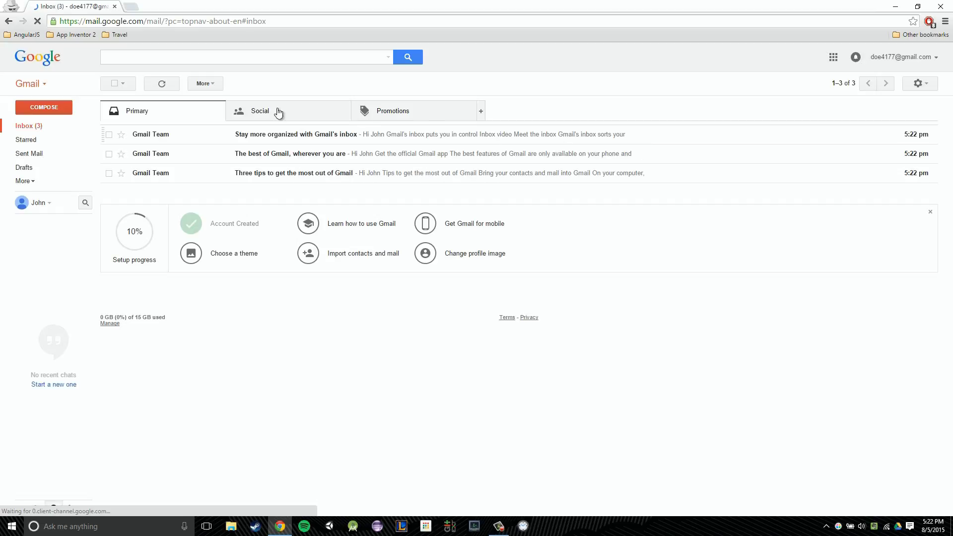
# Step: Open a fresh maximized incognito Chrome window
pyautogui.click(136, 8)
pyautogui.hotkey('ctrl', 'shift', 'n')
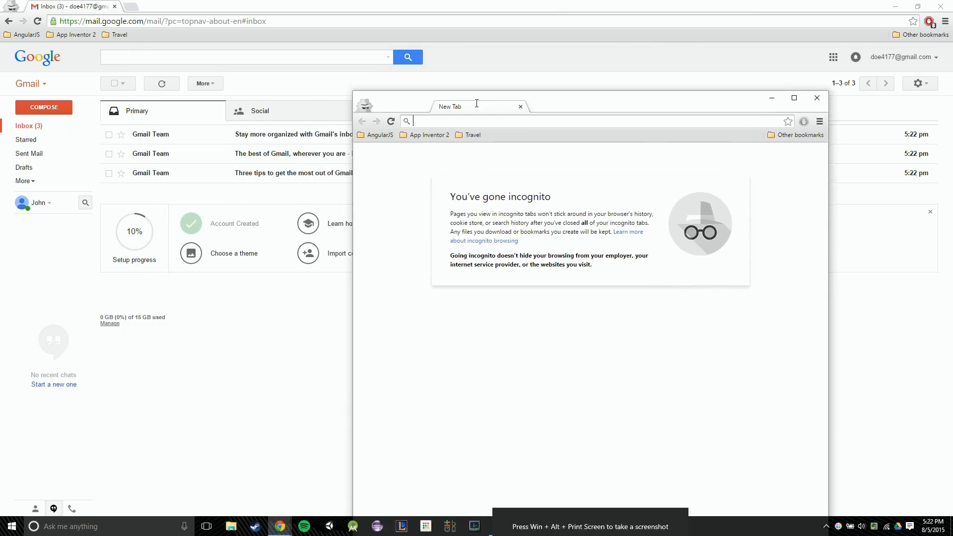
pyautogui.doubleClick(475, 99)
pyautogui.doubleClick(383, 12)
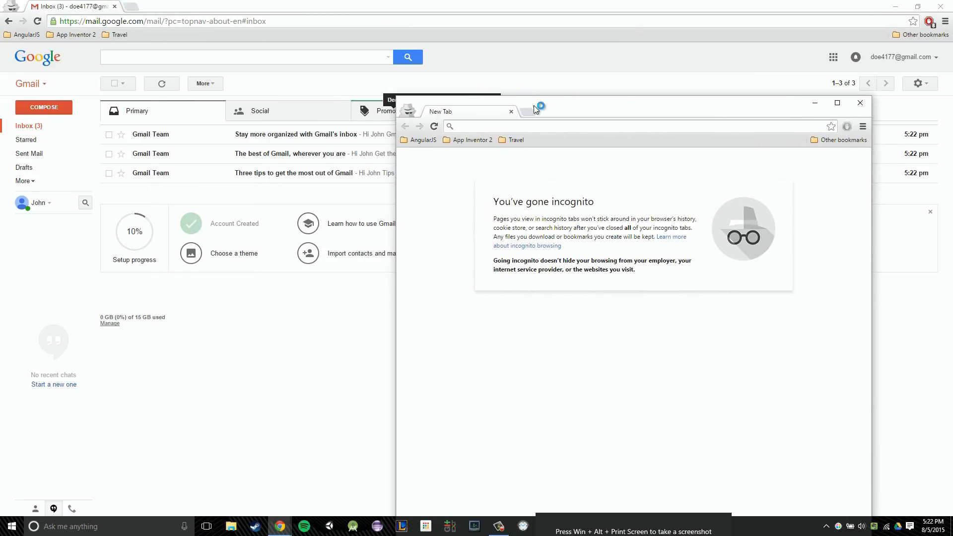
pyautogui.hotkey('ctrl', 'w')
pyautogui.hotkey('ctrl', 'shift', 'n')
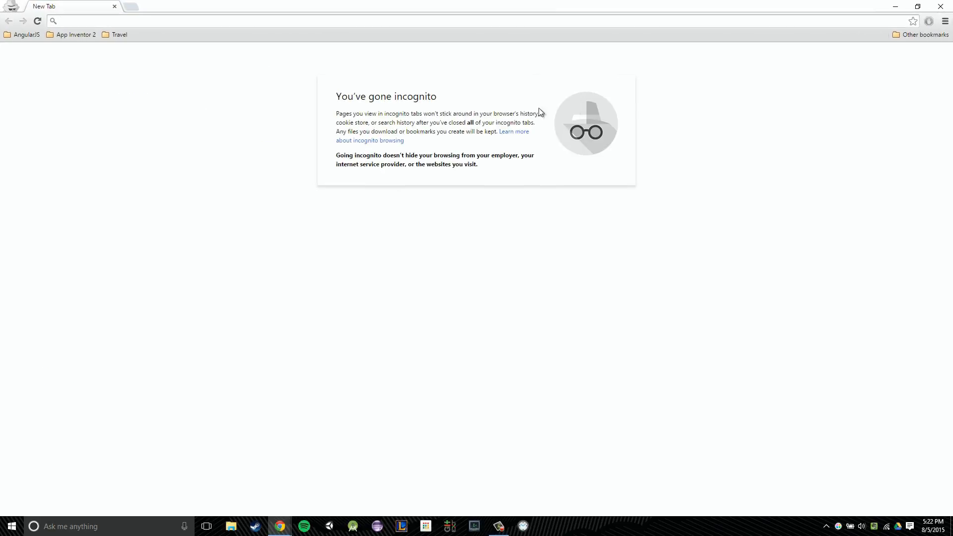
# Step: Search Google for 'app inv' and open the App Inventor result
pyautogui.write('app inv')
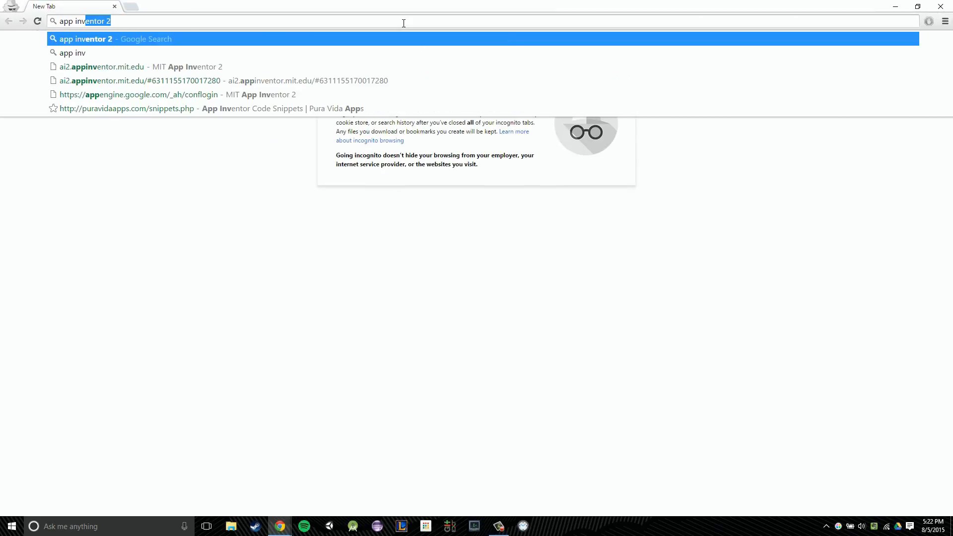
pyautogui.press('Return')
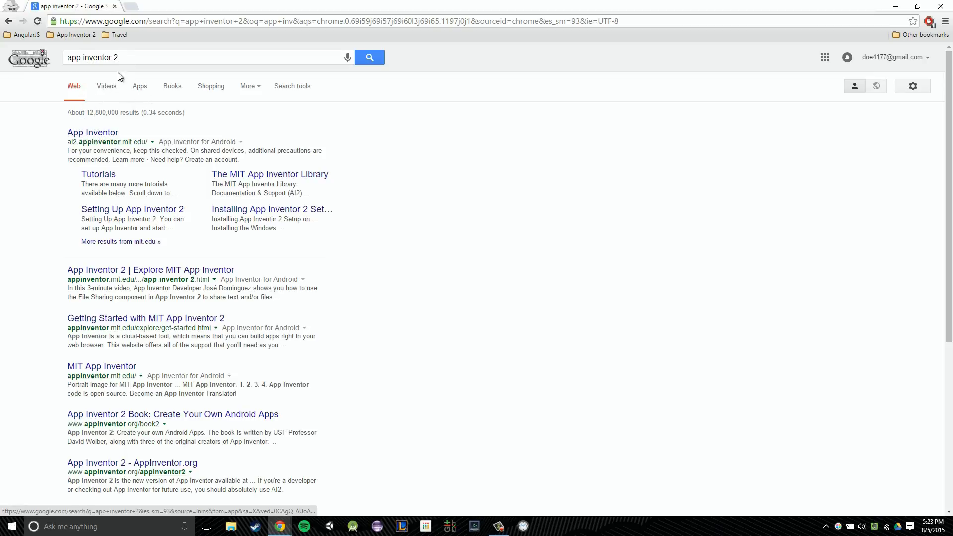
pyautogui.click(91, 134)
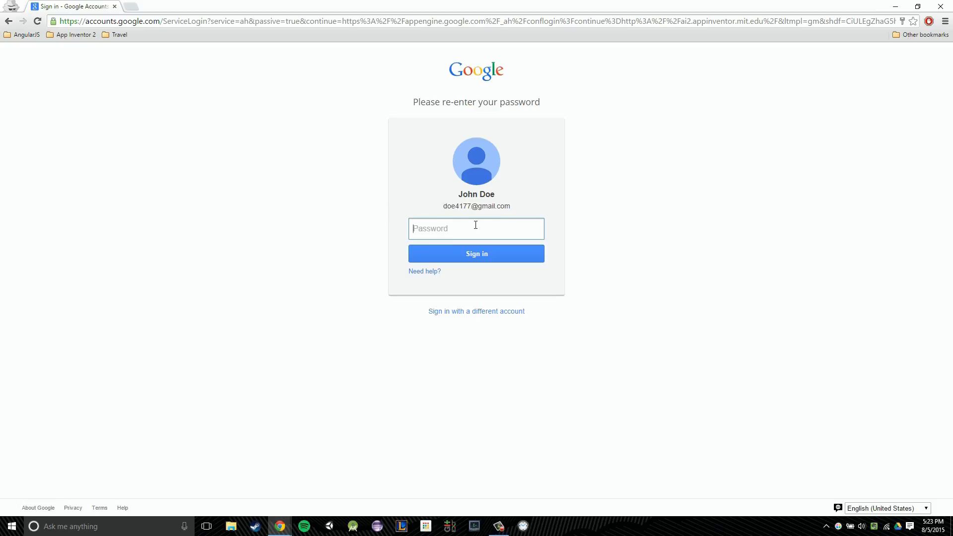
# Step: Sign in by entering the new account's password, correcting a mistyped attempt
pyautogui.write('•')
pyautogui.press('BackSpace')
pyautogui.press('BackSpace')
pyautogui.press('BackSpace')
pyautogui.press('BackSpace')
pyautogui.press('BackSpace')
pyautogui.press('BackSpace')
pyautogui.press('BackSpace')
pyautogui.write('••••••')
pyautogui.press('Return')
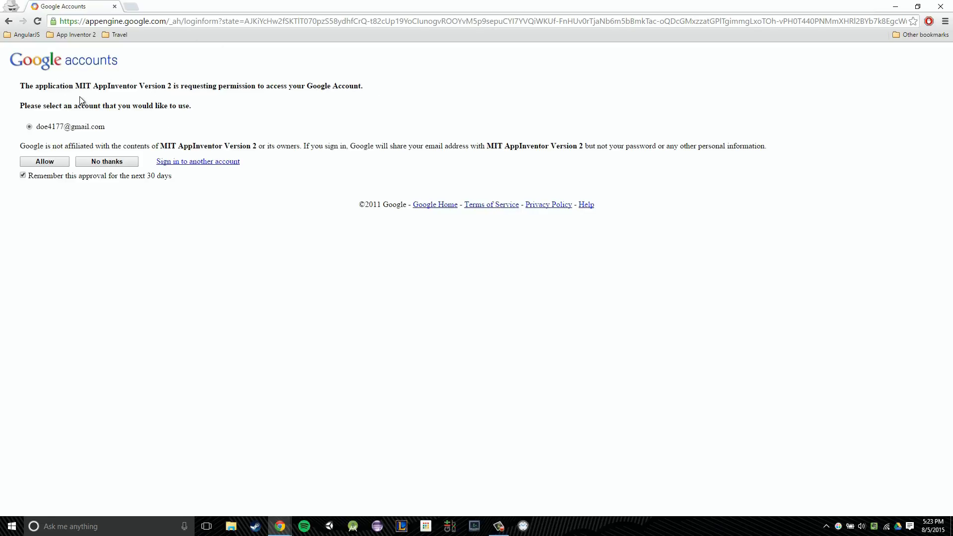
# Step: Allow MIT AppInventor Version 2 to access the new Google account
pyautogui.moveTo(102, 132); pyautogui.dragTo(37, 128)
pyautogui.click(49, 130)
pyautogui.click(59, 162)
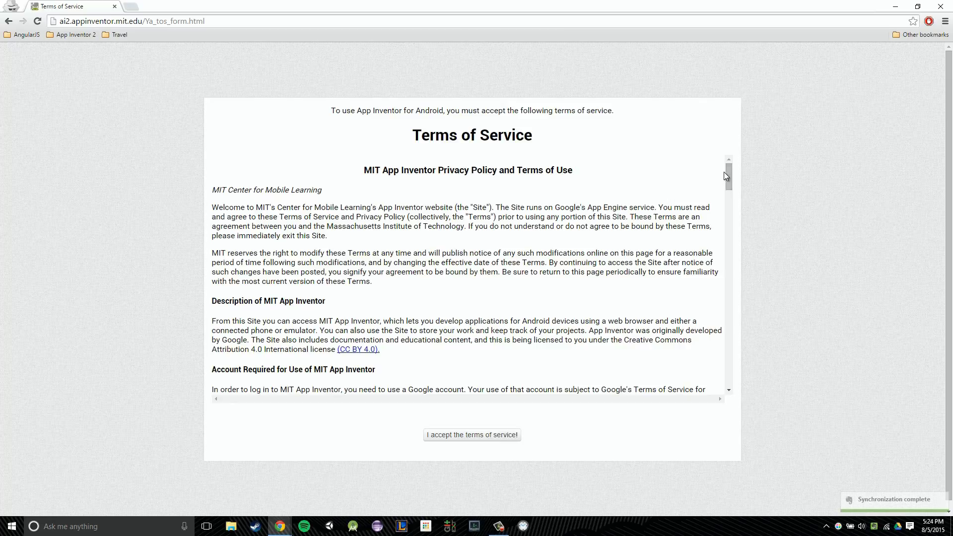
# Step: Scroll through the App Inventor Terms of Service and accept them
pyautogui.scroll(-3, 726, 175)
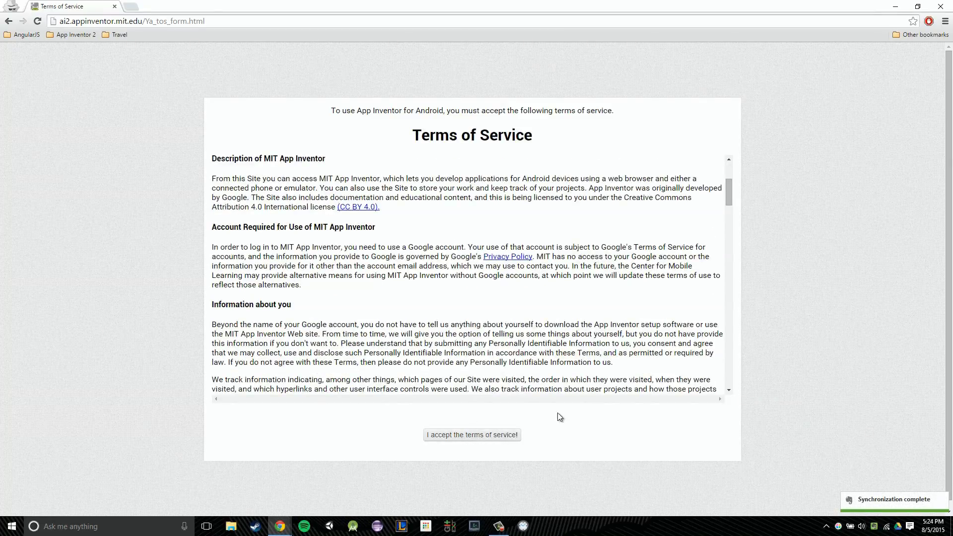
pyautogui.moveTo(730, 205); pyautogui.dragTo(732, 387)
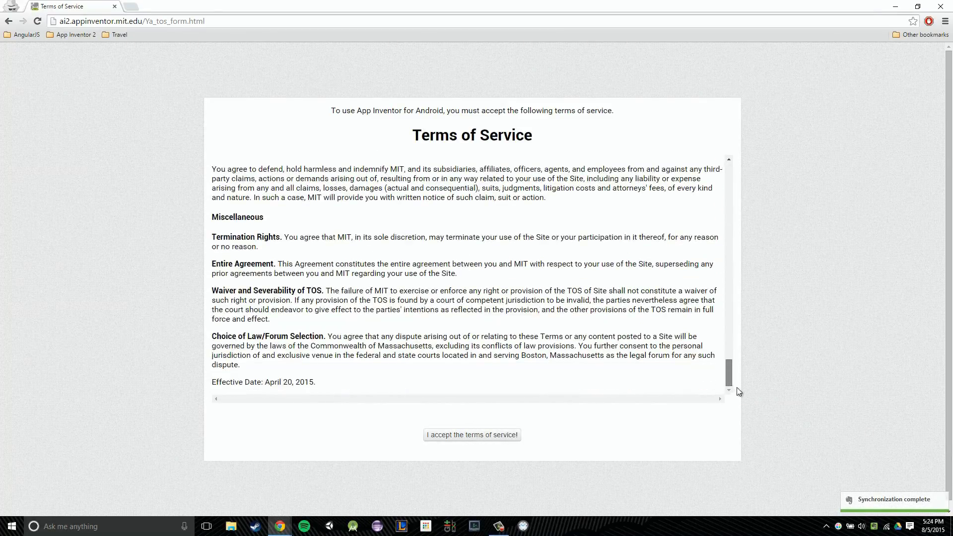
pyautogui.click(482, 434)
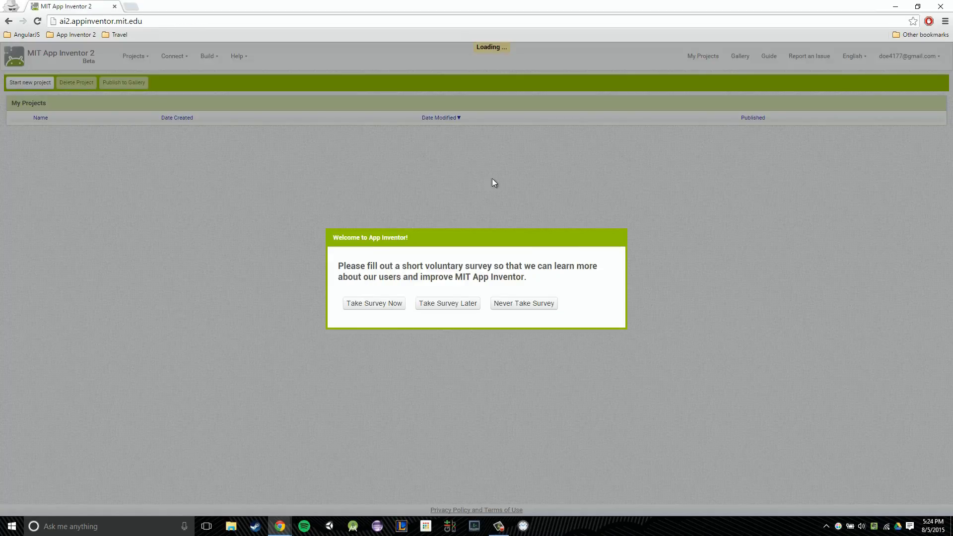
# Step: Postpone the survey, close the release notice, and dismiss the no-projects welcome message
pyautogui.click(465, 303)
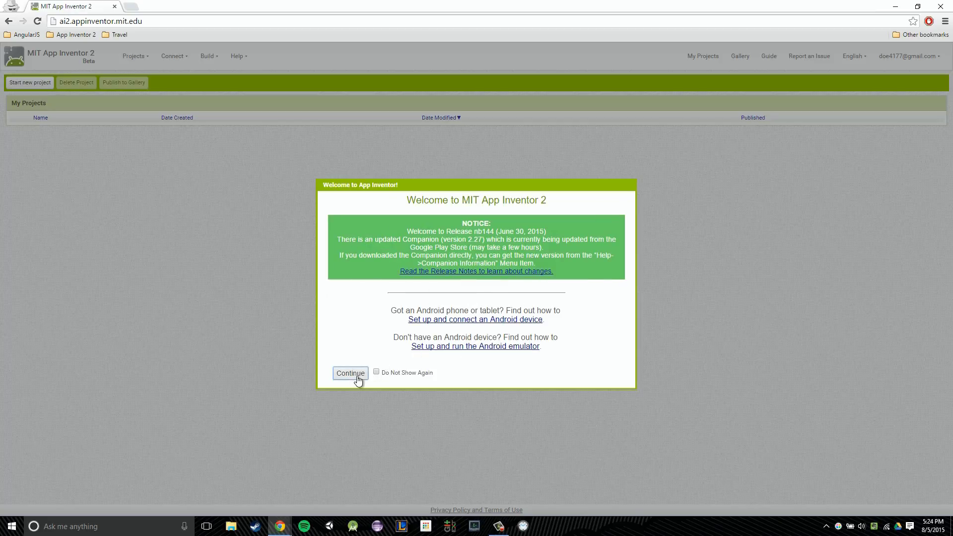
pyautogui.click(351, 374)
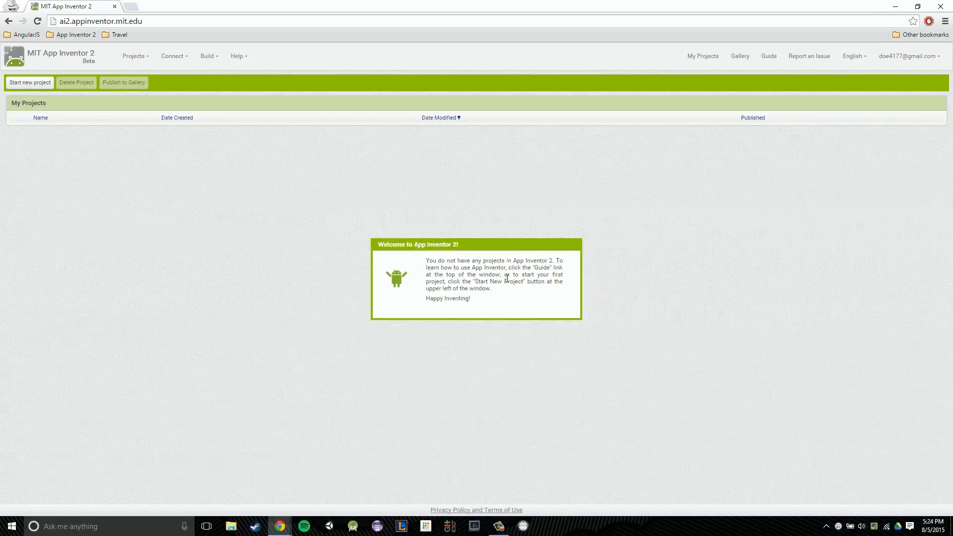
pyautogui.click(467, 343)
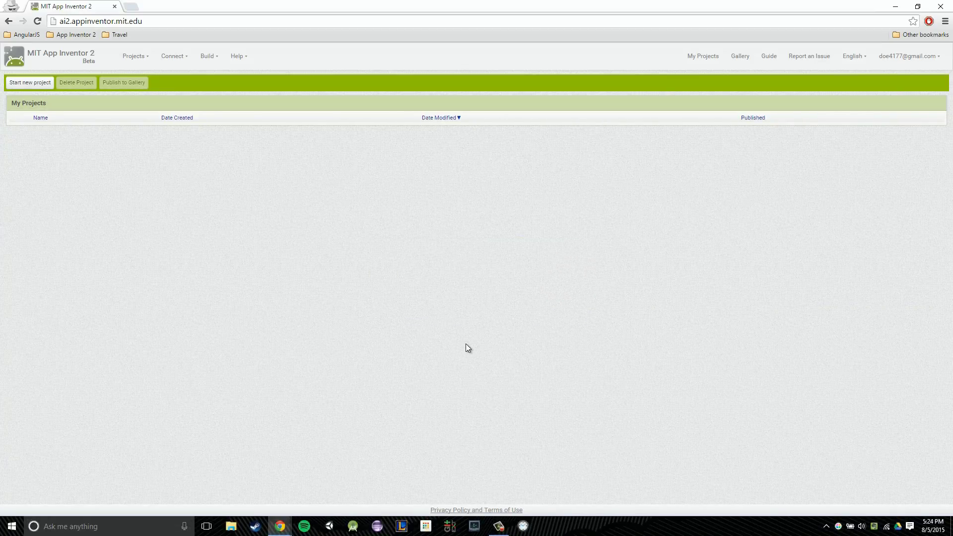